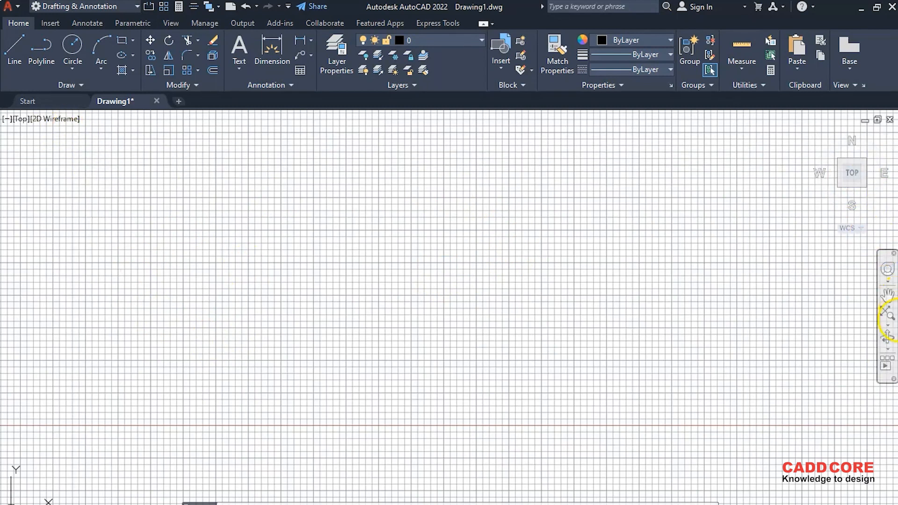
- Turn the display of the navigation bar and ViewCube off and back on
click(169, 23)
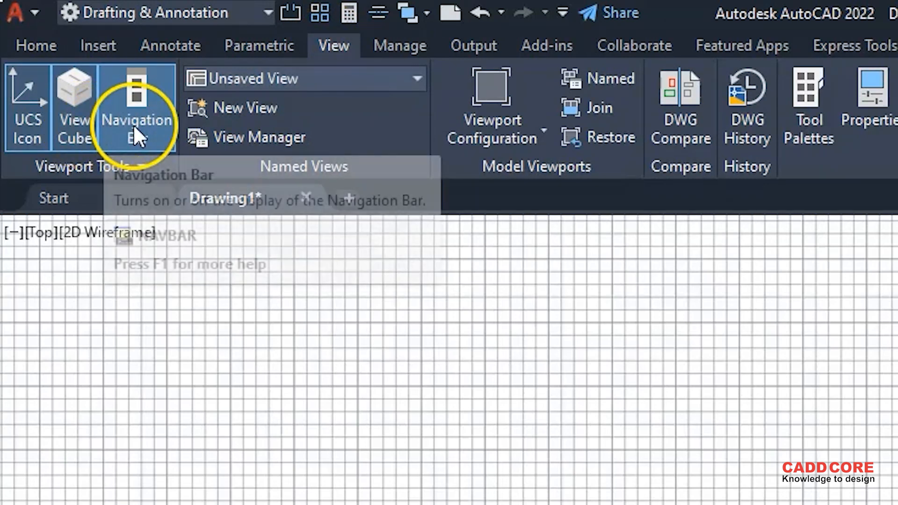
click(122, 128)
click(82, 123)
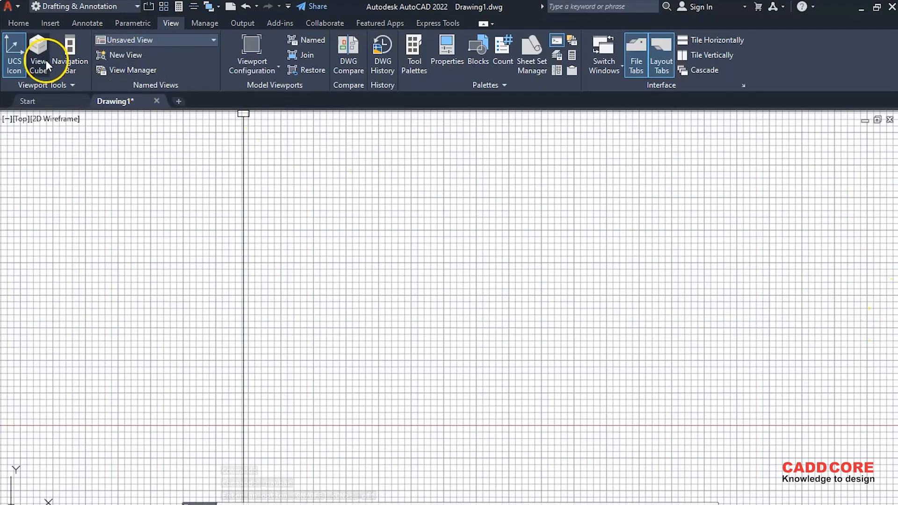
click(75, 103)
click(137, 103)
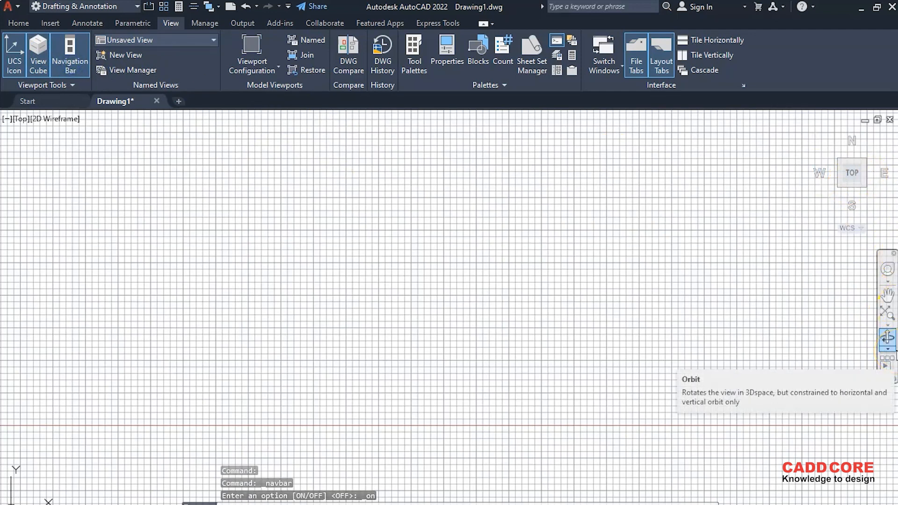
click(17, 23)
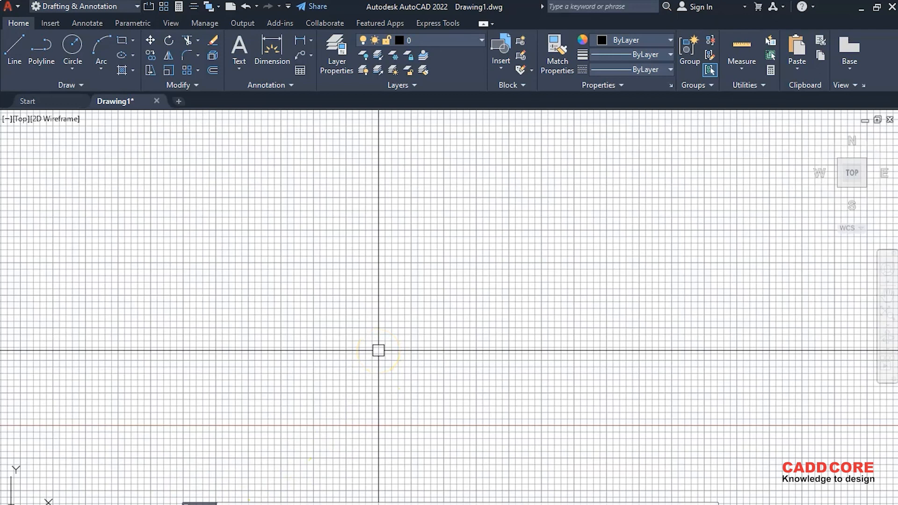
- Close the Command Line window and restore it
key(ctrl+9)
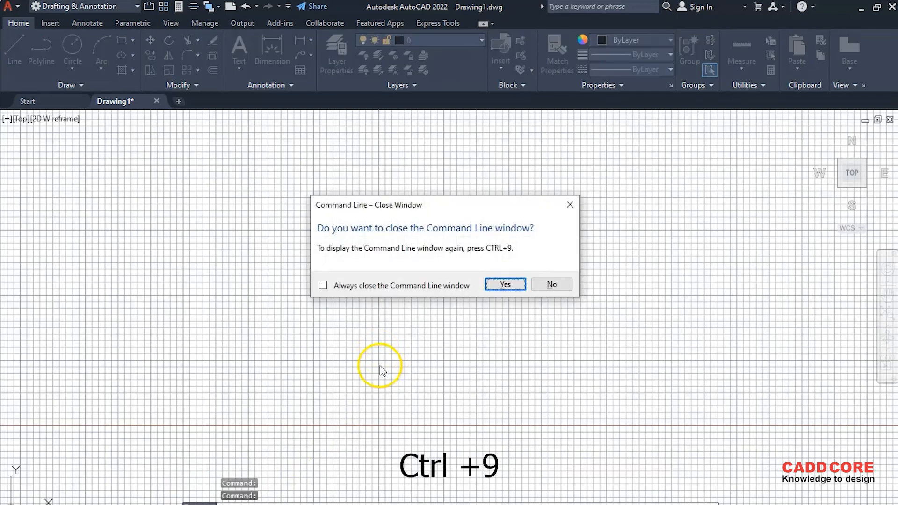
click(505, 284)
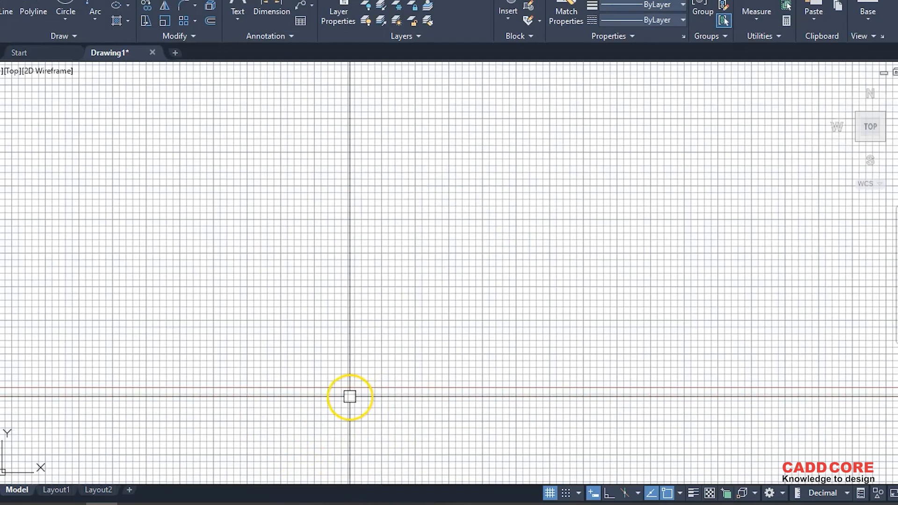
key(ctrl+9)
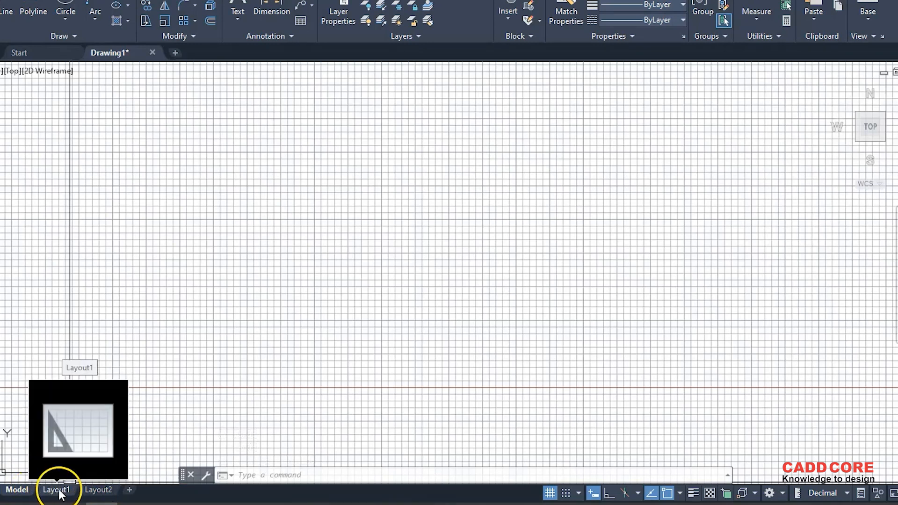
mouse_move(88, 494)
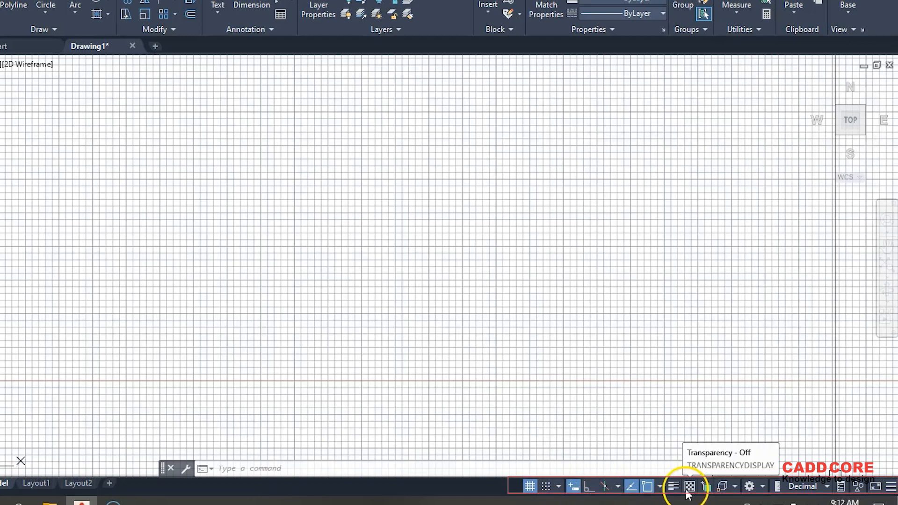
- Remove the Grid toggle from the status bar customization and add it back
click(890, 487)
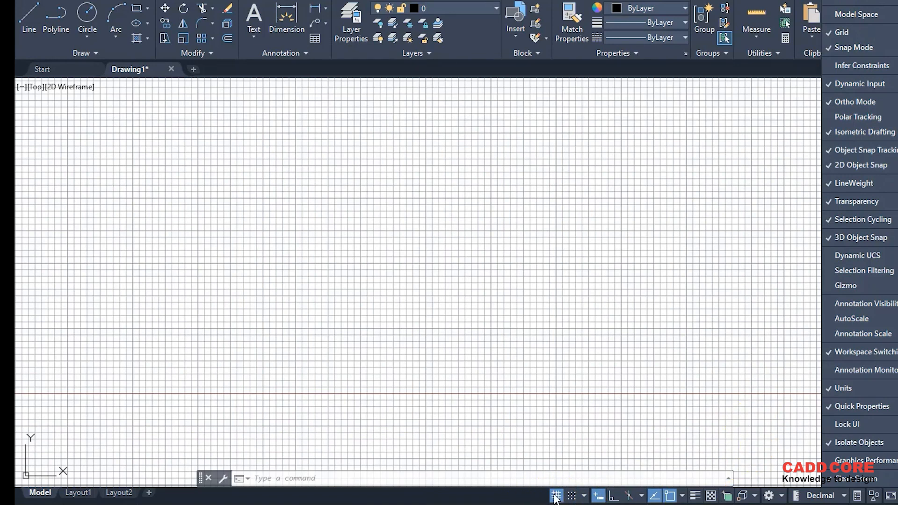
click(839, 32)
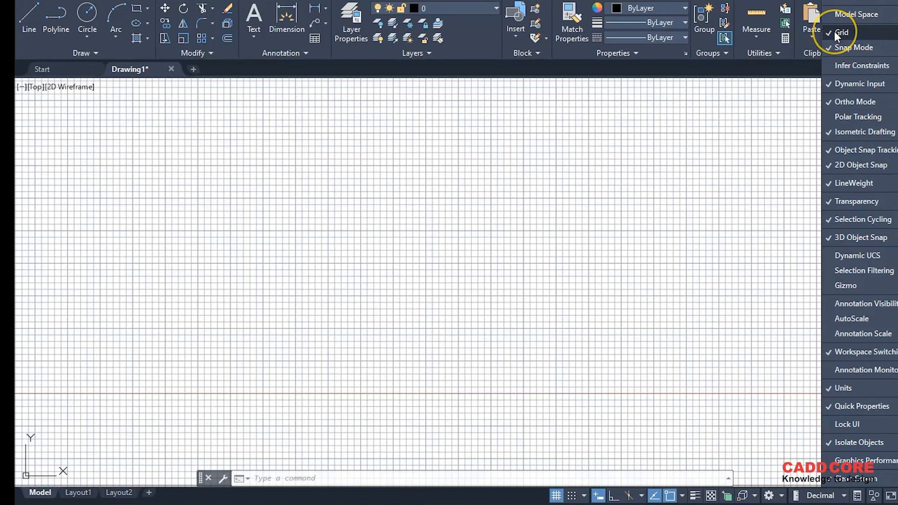
click(835, 32)
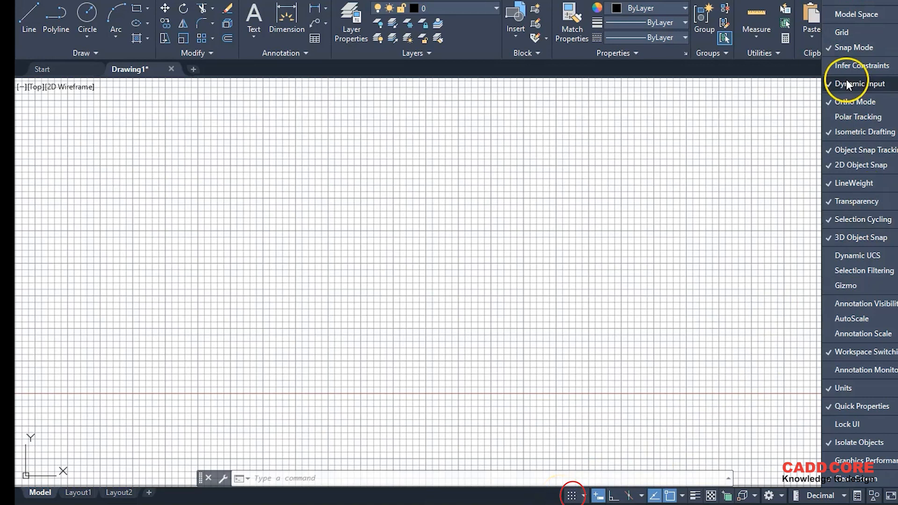
click(843, 31)
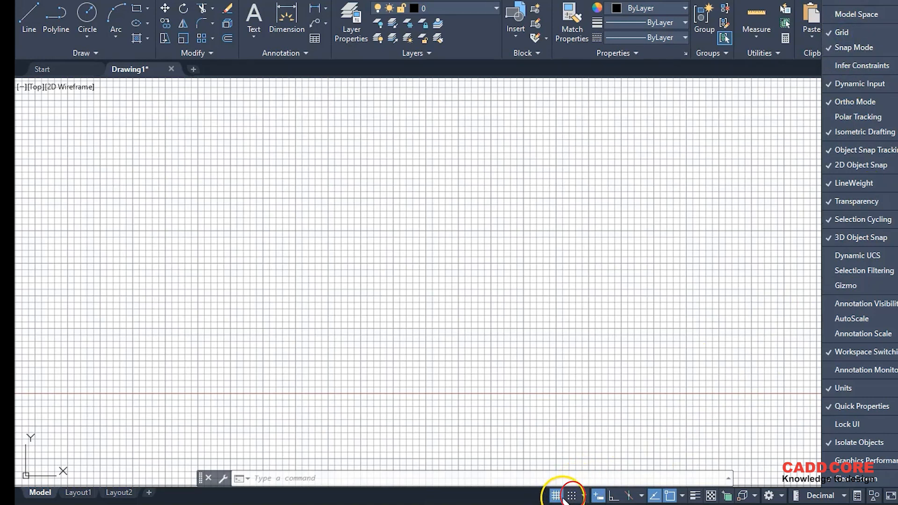
click(623, 417)
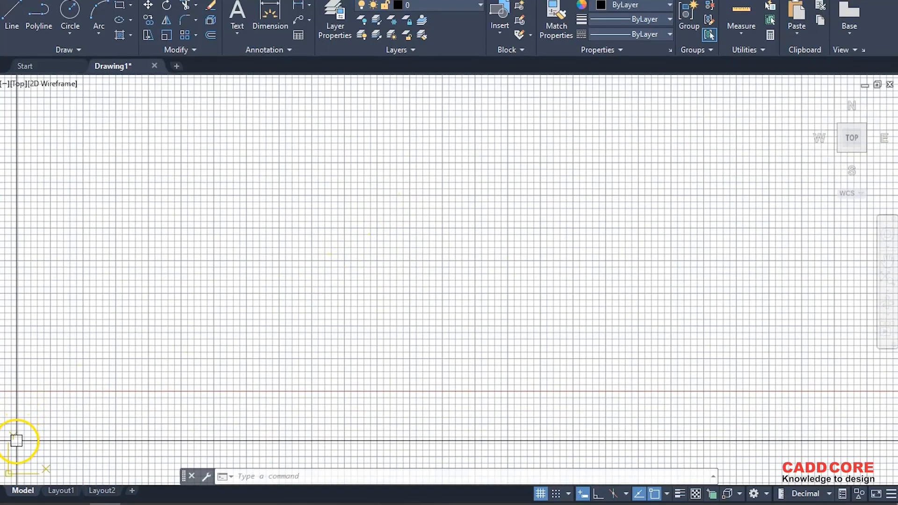
scroll(14, 435, down, 5)
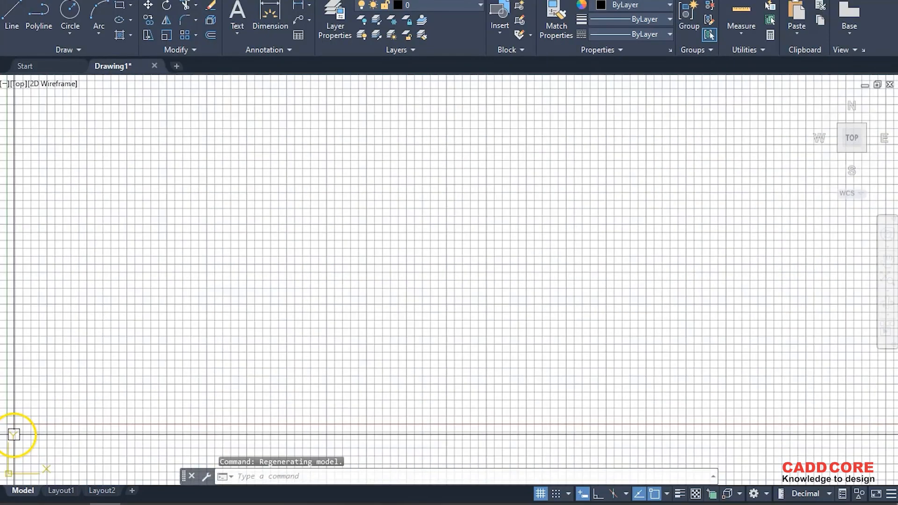
click(10, 442)
mouse_move(10, 443)
key(Escape)
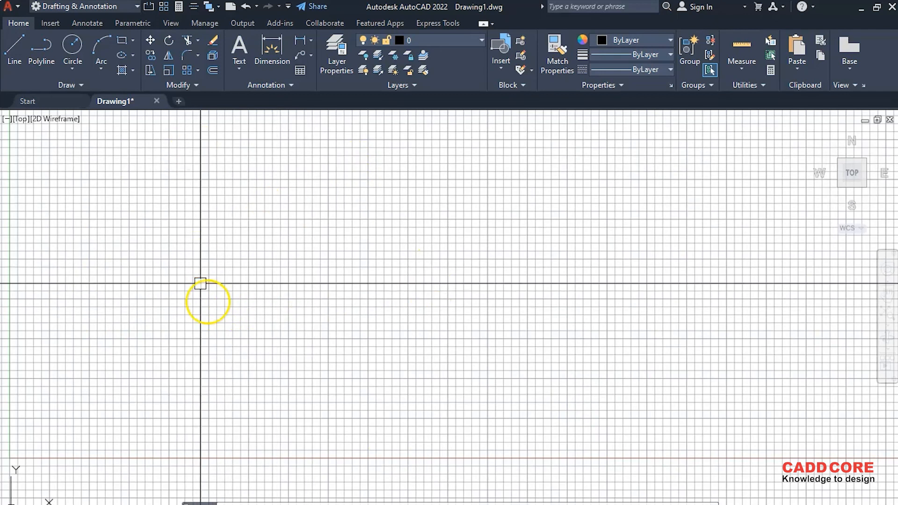
click(406, 374)
click(198, 281)
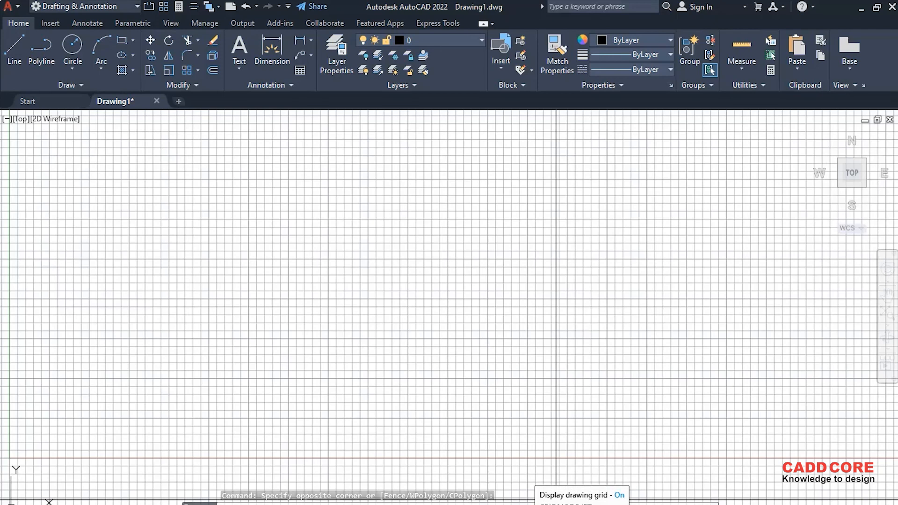
- Turn off the drawing grid and set the 2D model space uniform background color to Black
click(551, 504)
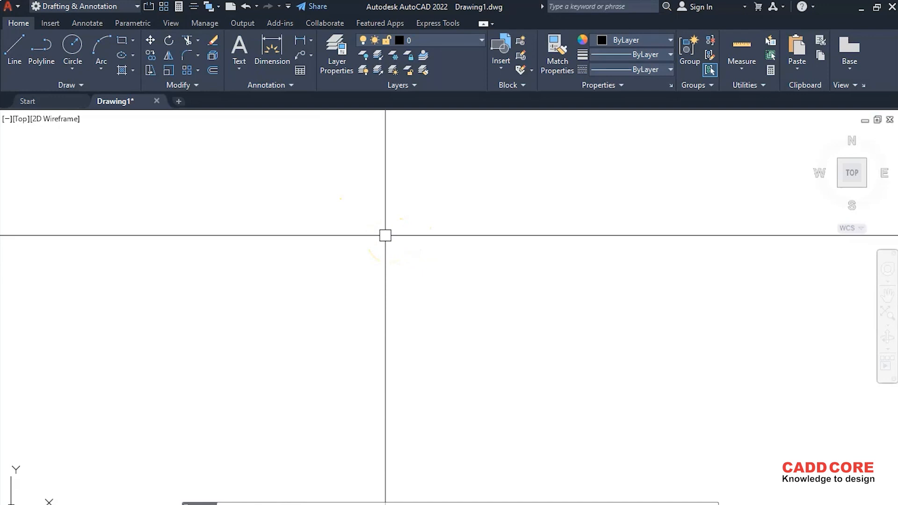
right_click(348, 217)
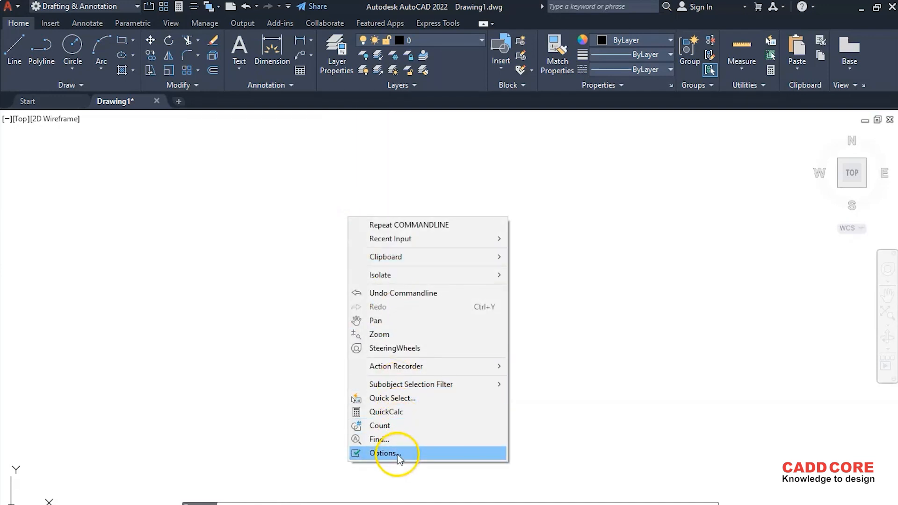
click(394, 453)
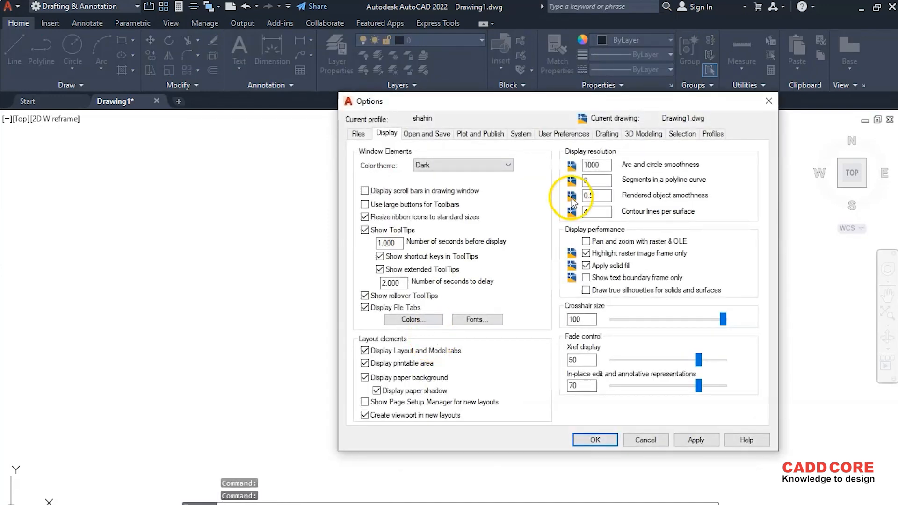
click(358, 135)
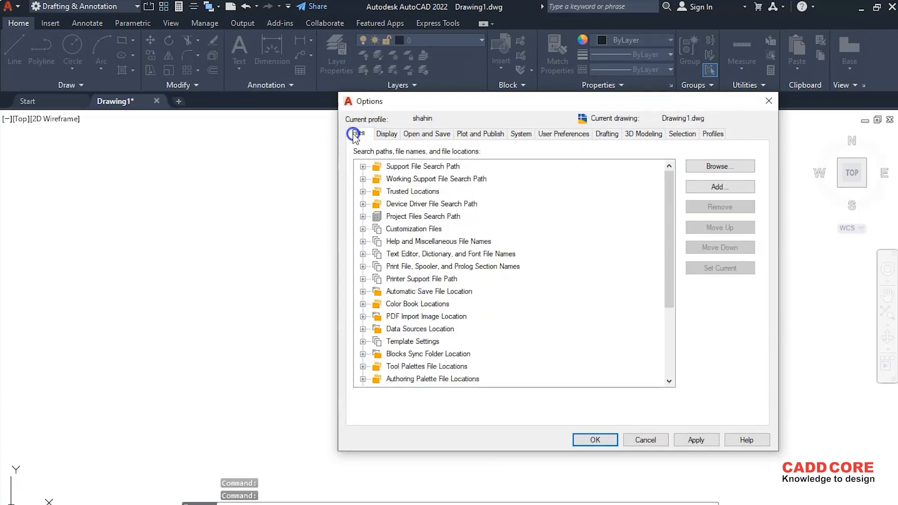
click(386, 134)
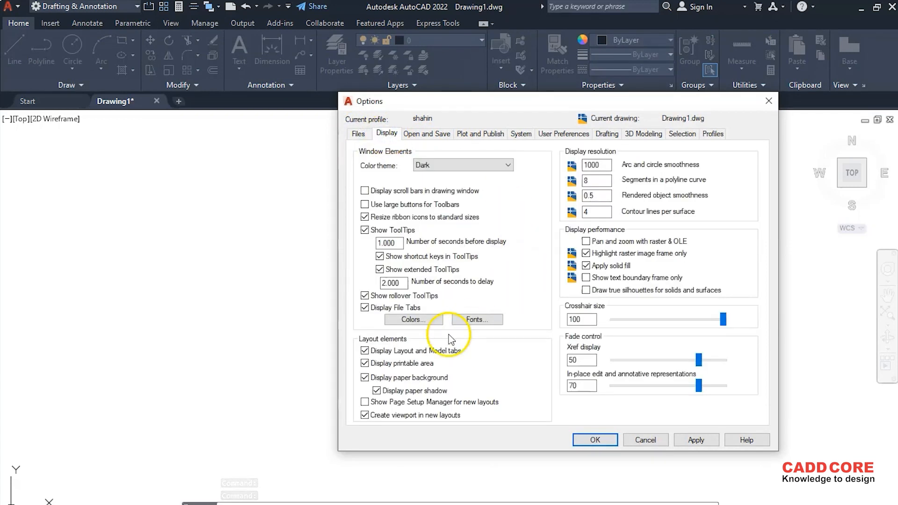
click(411, 319)
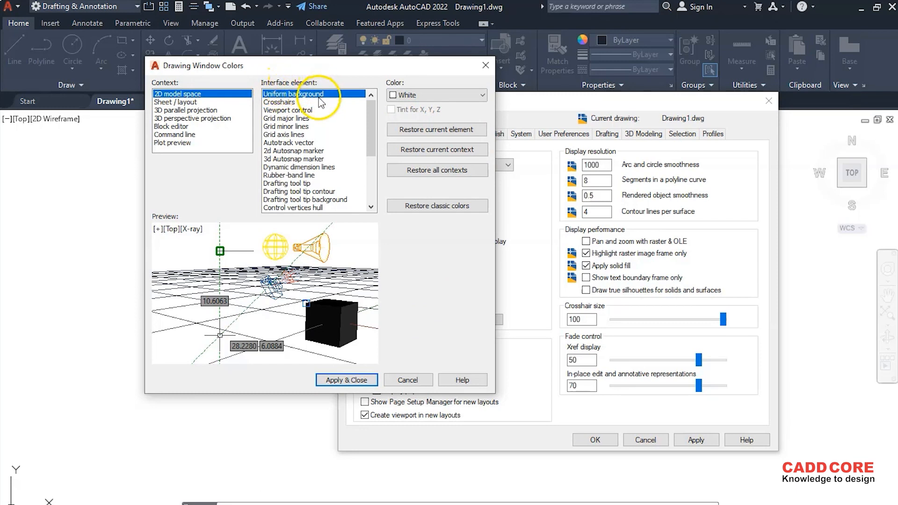
click(411, 95)
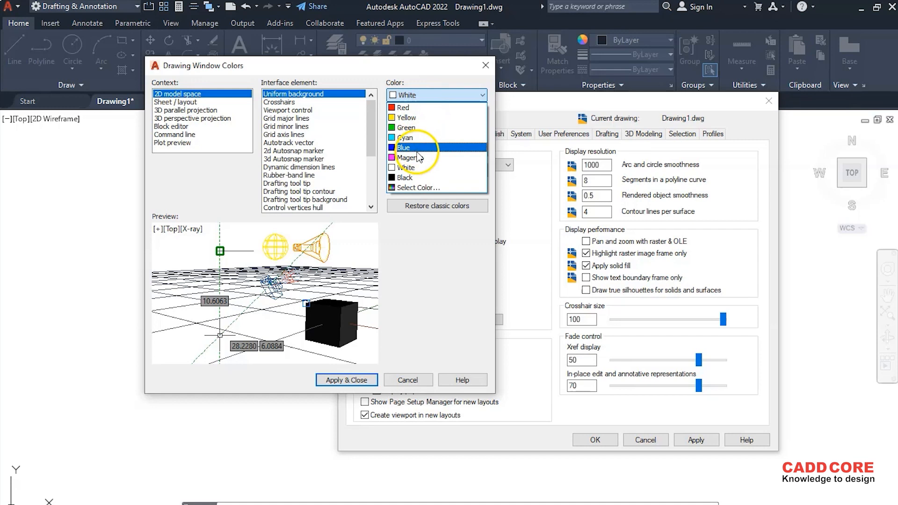
click(404, 178)
click(347, 380)
click(685, 438)
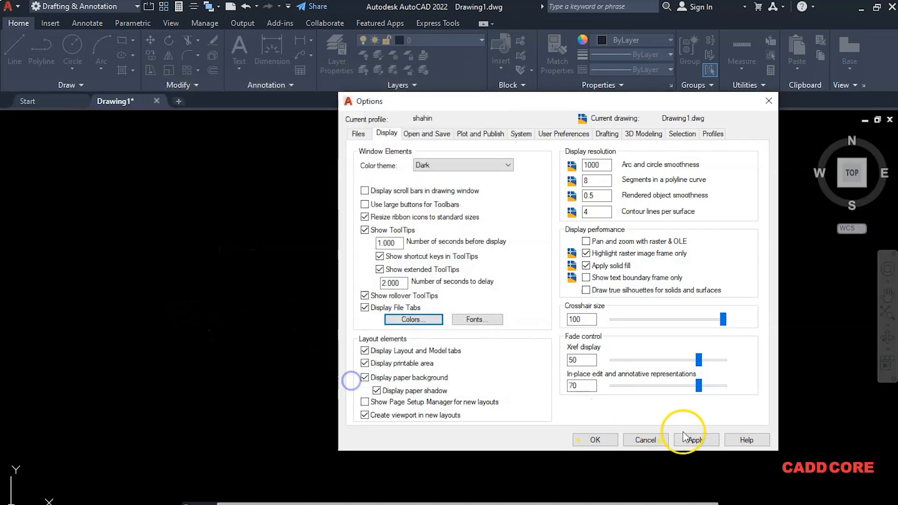
click(641, 439)
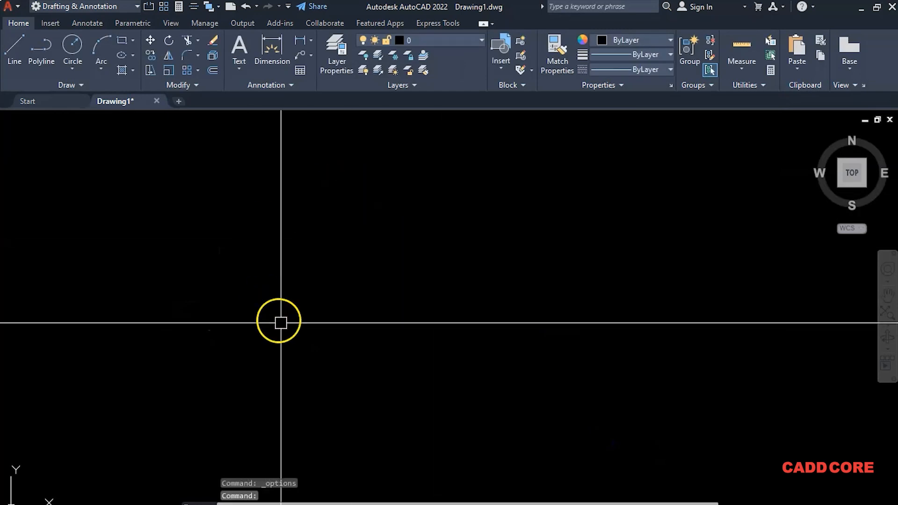